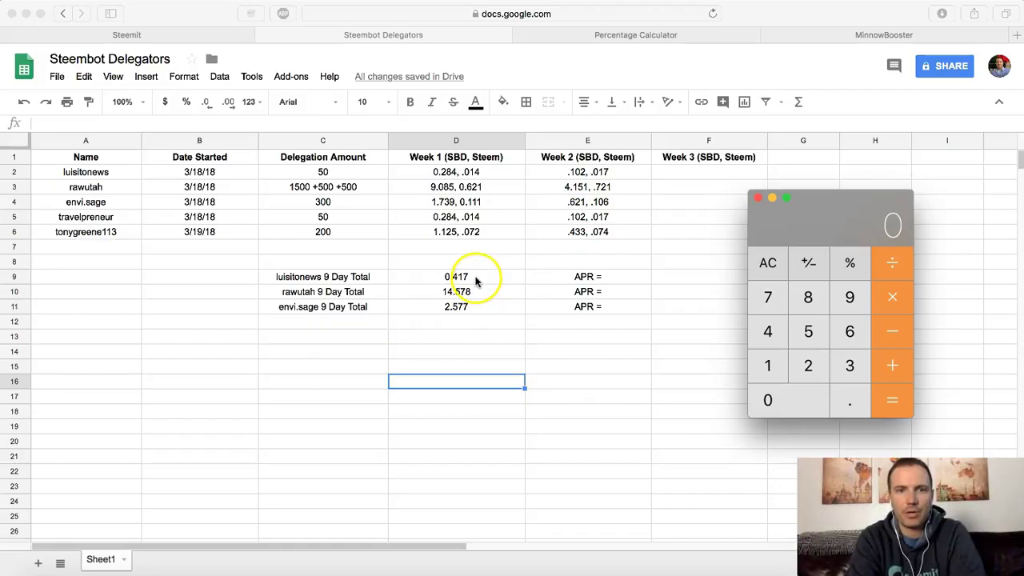
Step: Divide the first 9 day total, 0.417, by 9 in the Calculator app
left_click(849, 403)
left_click(766, 331)
left_click(771, 367)
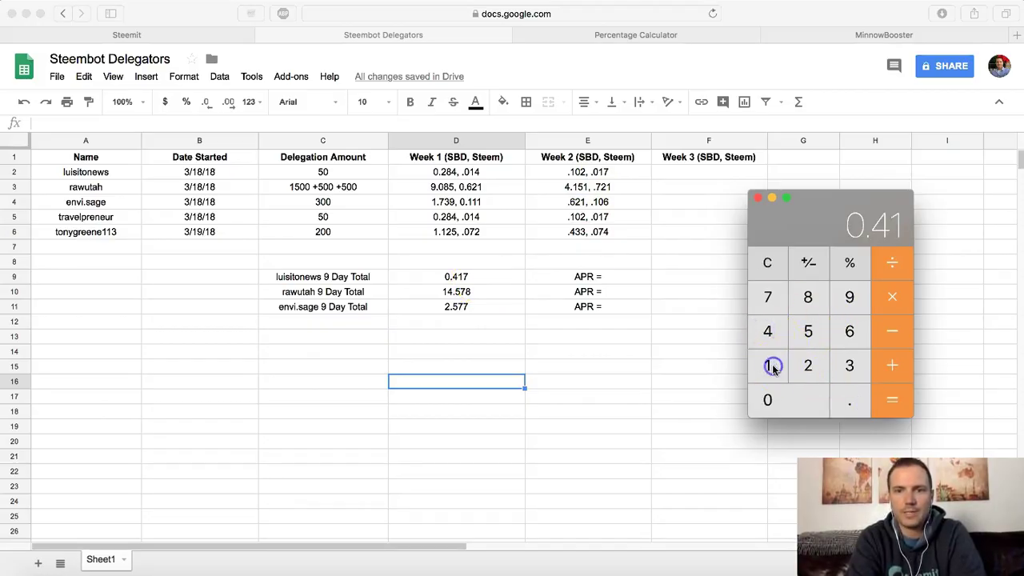
left_click(768, 297)
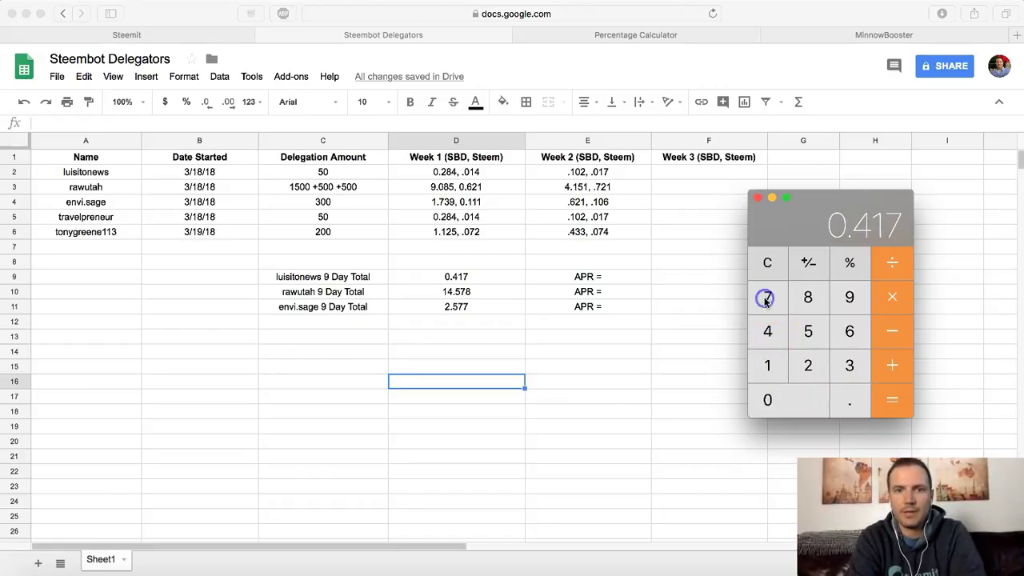
left_click(895, 264)
left_click(849, 297)
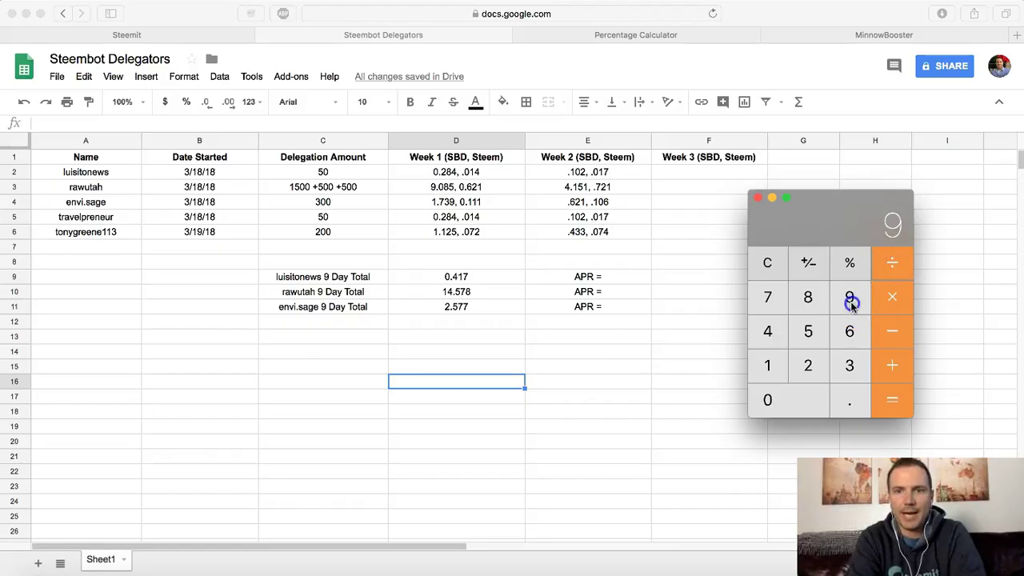
left_click(892, 401)
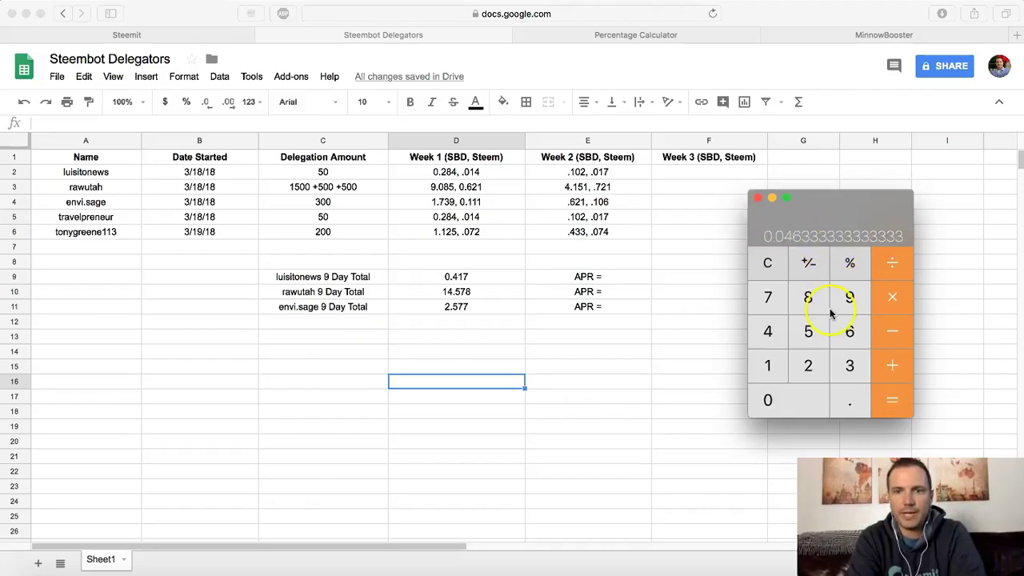
Step: Multiply the daily average of the first 9 day total by 365 to annualize it
left_click(888, 300)
left_click(848, 365)
left_click(846, 339)
left_click(808, 331)
left_click(893, 400)
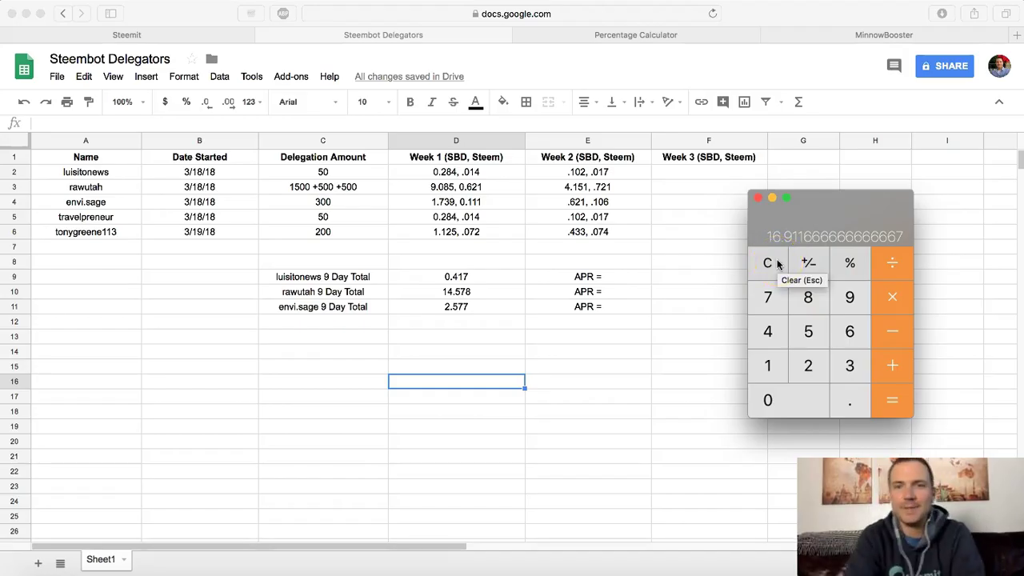
Step: On the Percentage Calculator page, calculate what percent 16.911 is of 50
left_click(682, 37)
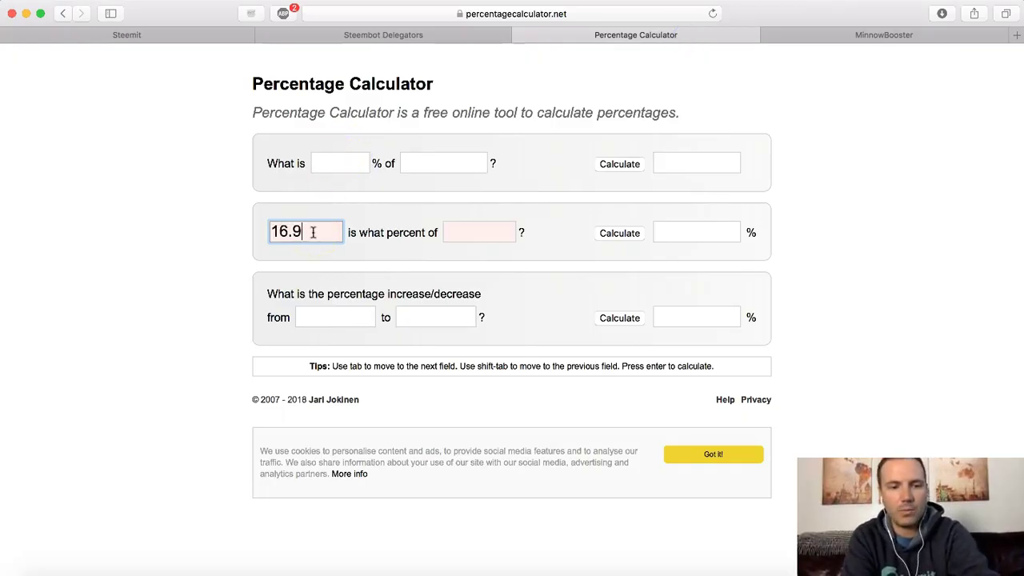
left_click(462, 236)
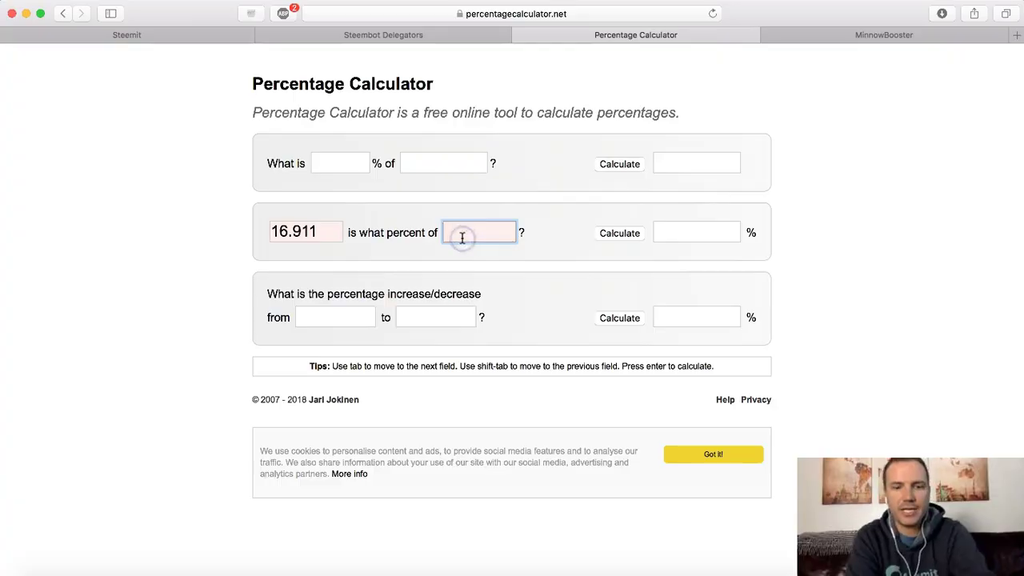
type("50")
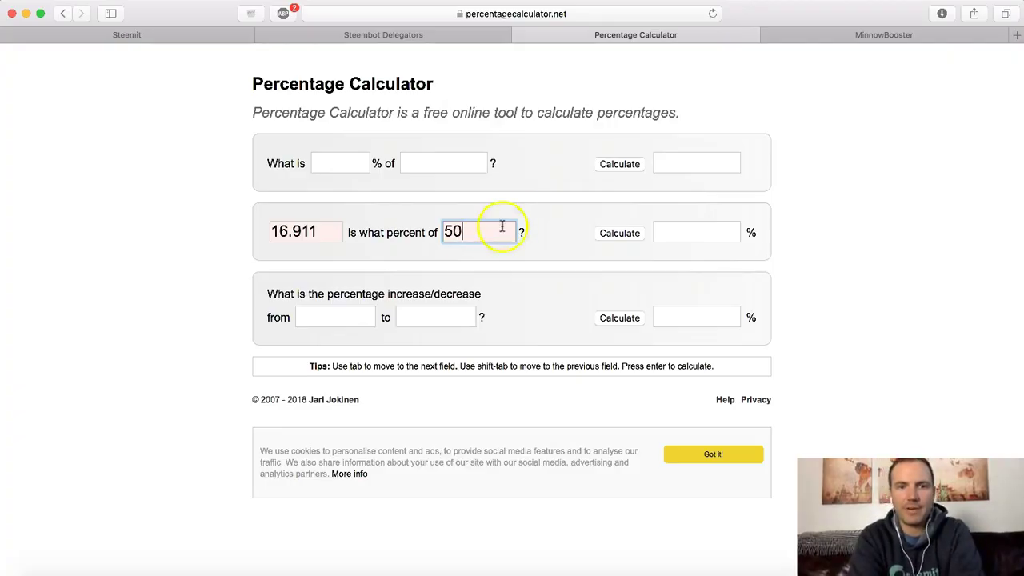
left_click(609, 234)
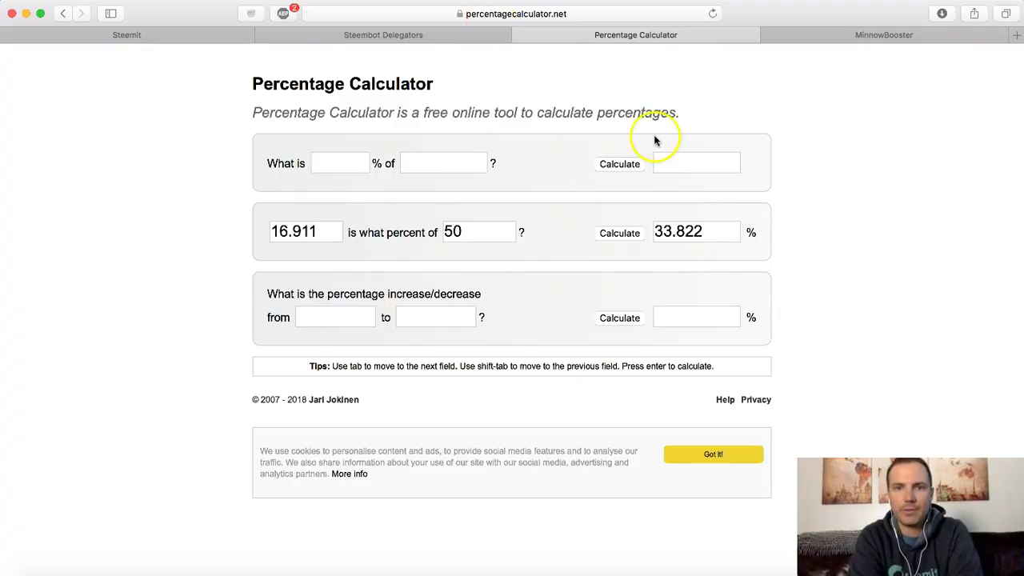
Step: Copy the resulting percentage into cell E9 of the Steembot Delegators sheet so it reads APR = 33.822
double_click(692, 229)
key("super+c")
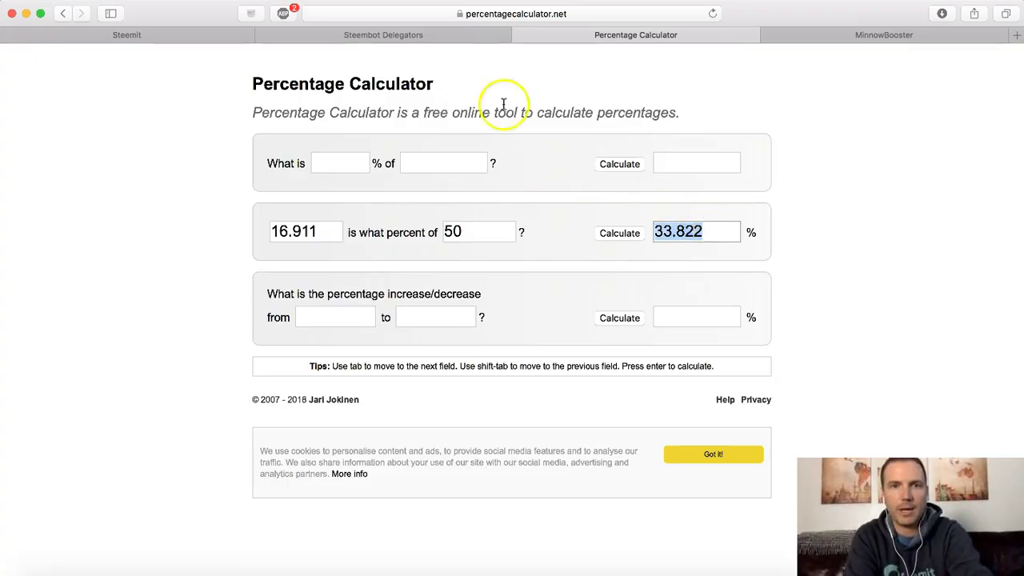
left_click(434, 38)
double_click(633, 275)
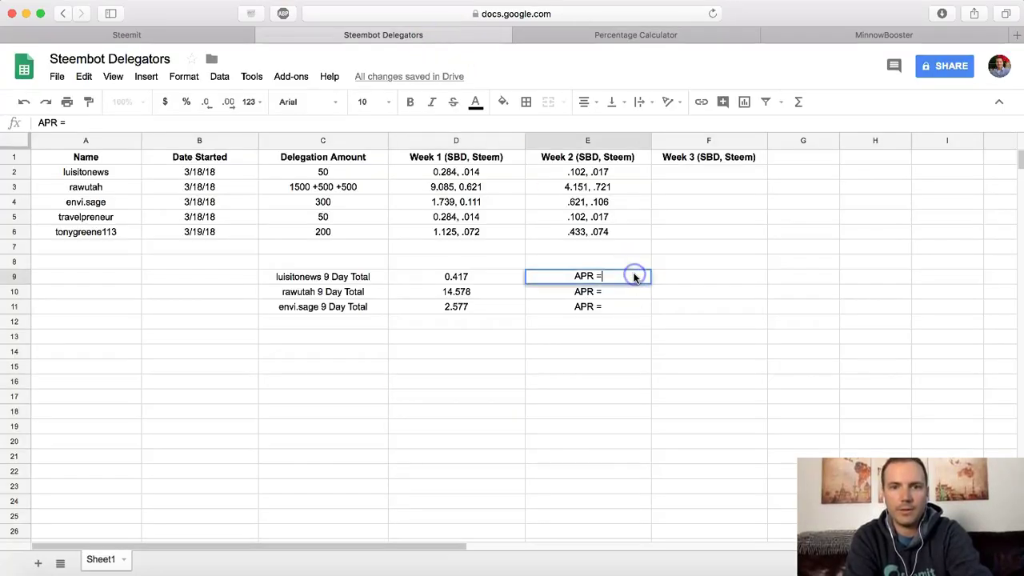
key("super+v")
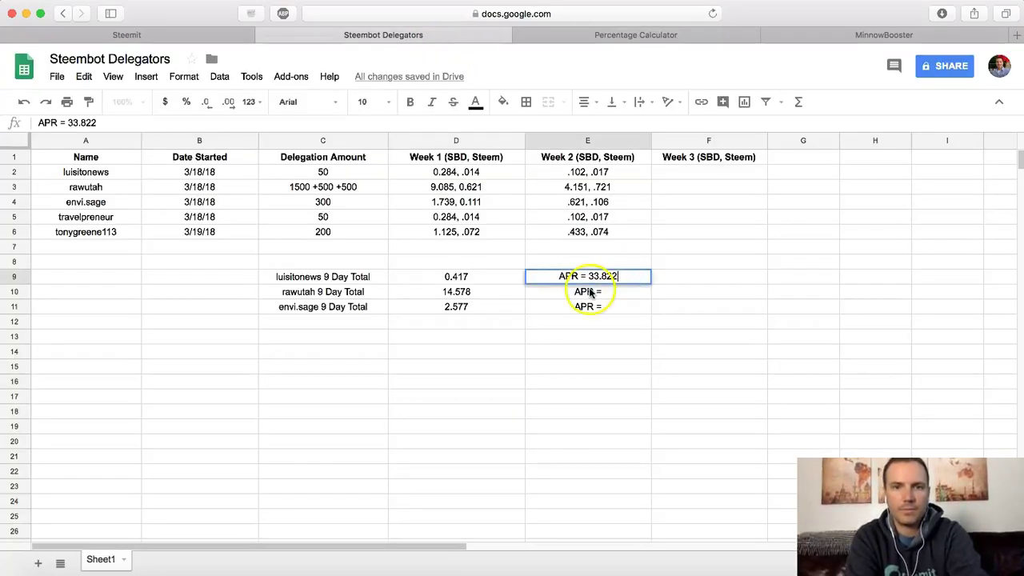
left_click(516, 293)
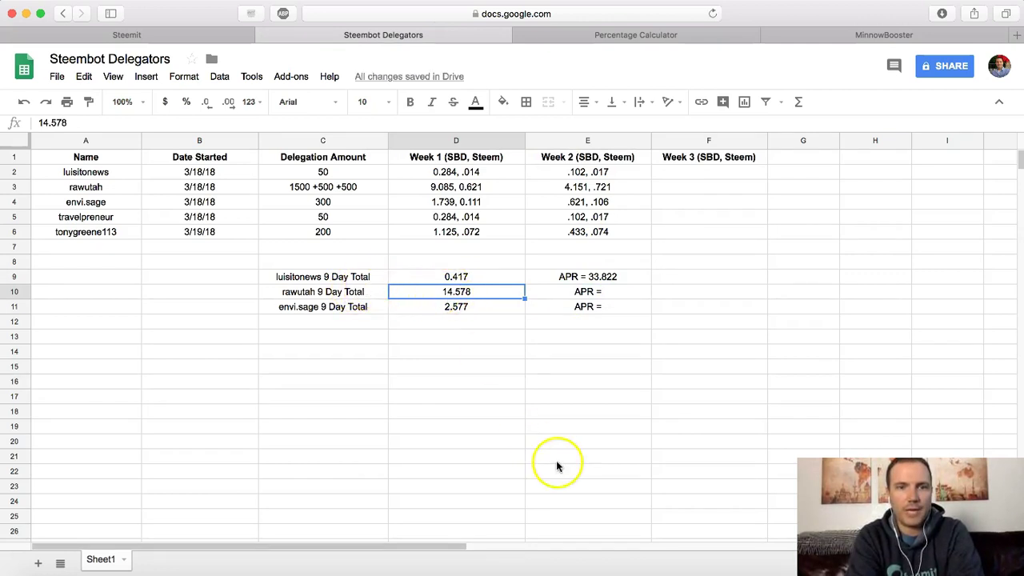
Step: Clear the Calculator app and divide the second 9 day total, 14.578, by 9
left_click(1000, 560)
left_click(767, 262)
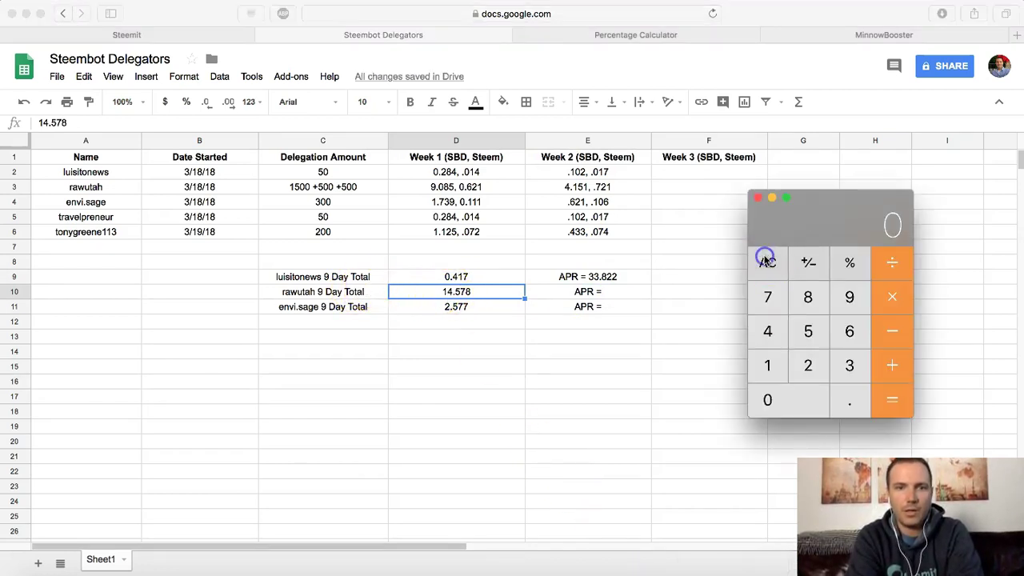
left_click(769, 366)
left_click(769, 331)
left_click(849, 404)
left_click(806, 331)
left_click(767, 305)
left_click(800, 299)
left_click(892, 261)
left_click(849, 300)
left_click(895, 400)
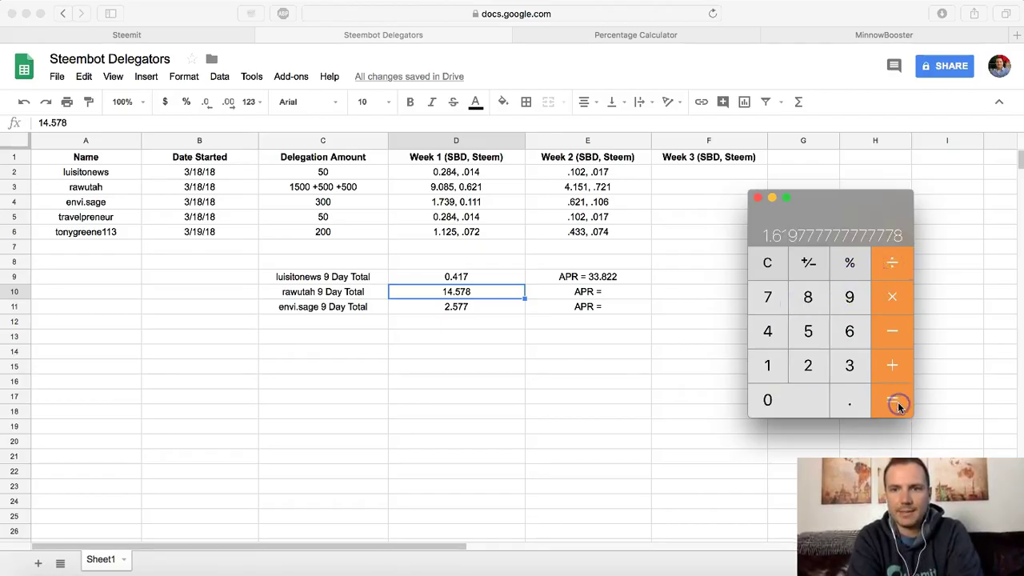
Step: Multiply the daily average of the second 9 day total by 365 to annualize it
left_click(888, 299)
left_click(853, 363)
left_click(850, 332)
left_click(808, 331)
left_click(893, 401)
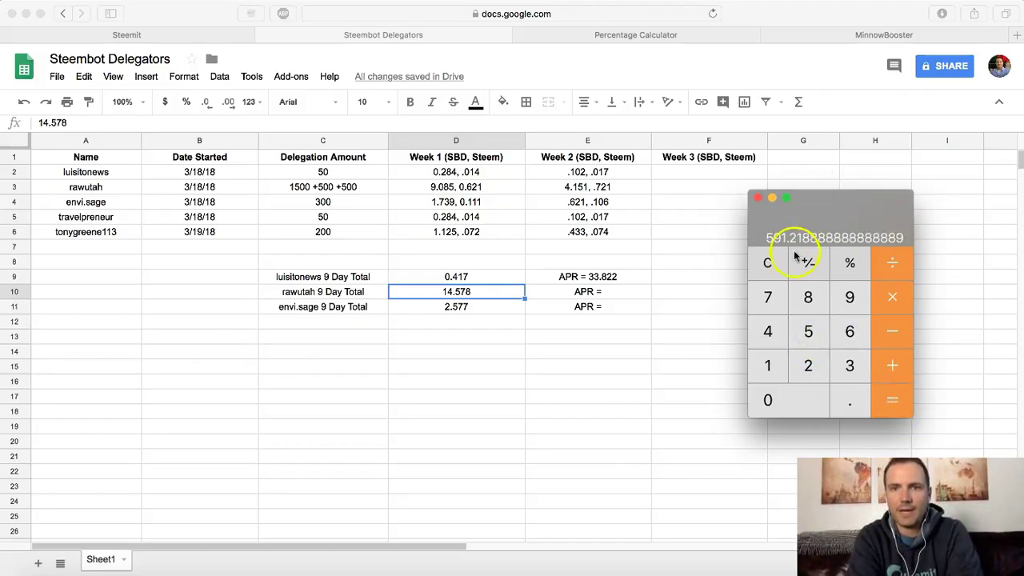
Step: On the Percentage Calculator page, calculate what percent 591.21 is of 1750
left_click(676, 35)
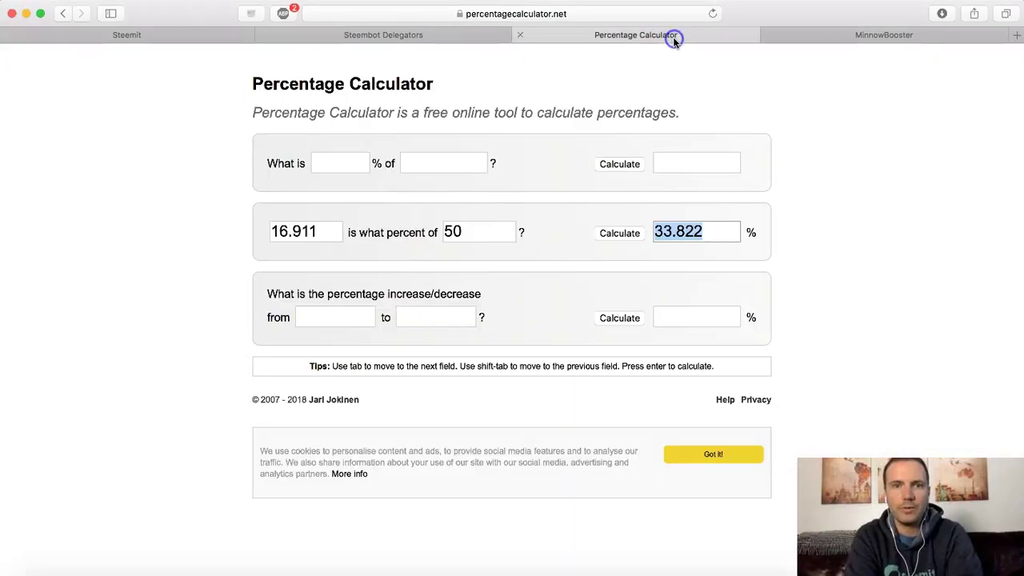
left_click_drag(329, 230, 208, 231)
type("5")
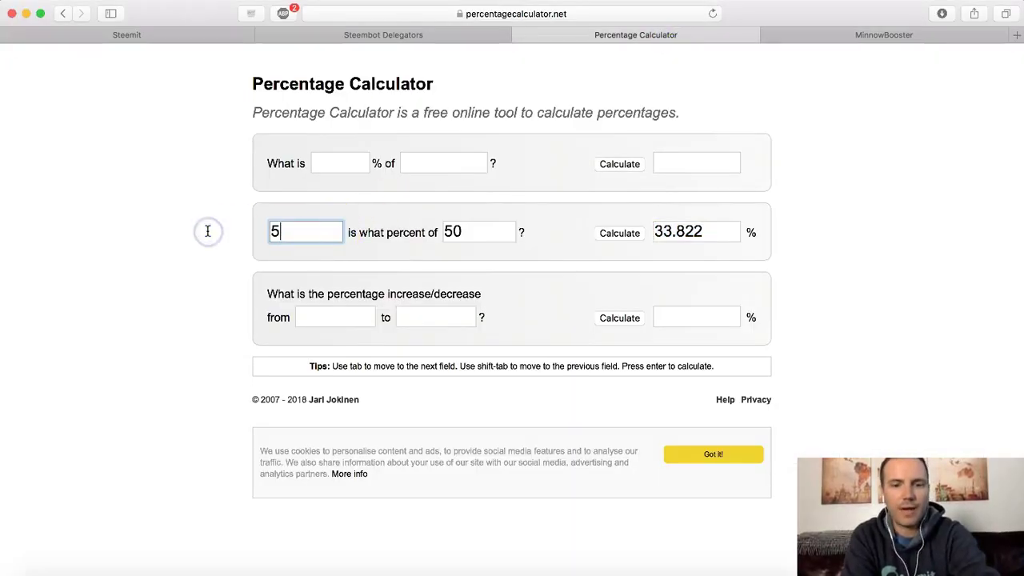
type("91.21")
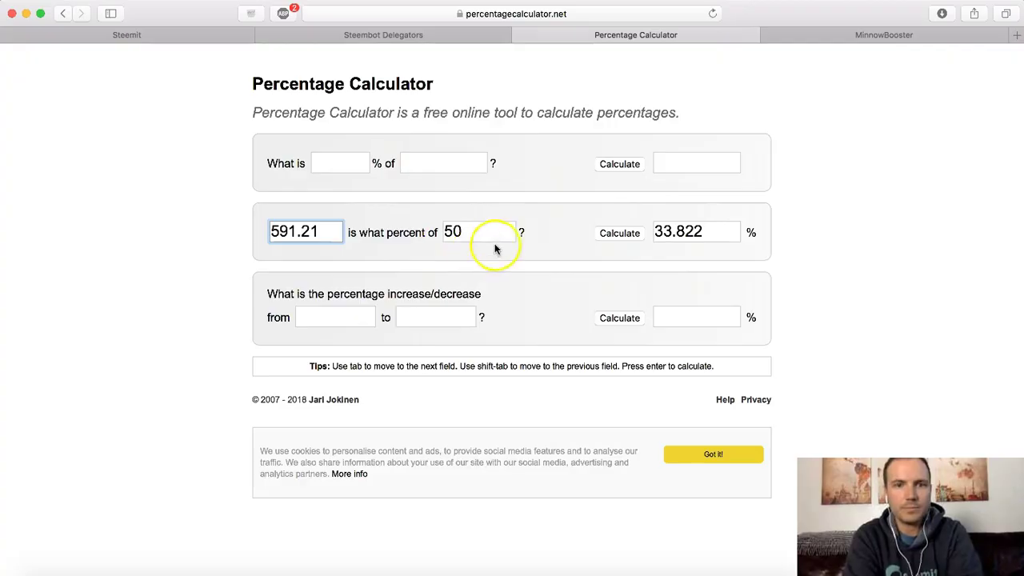
left_click_drag(495, 248, 414, 231)
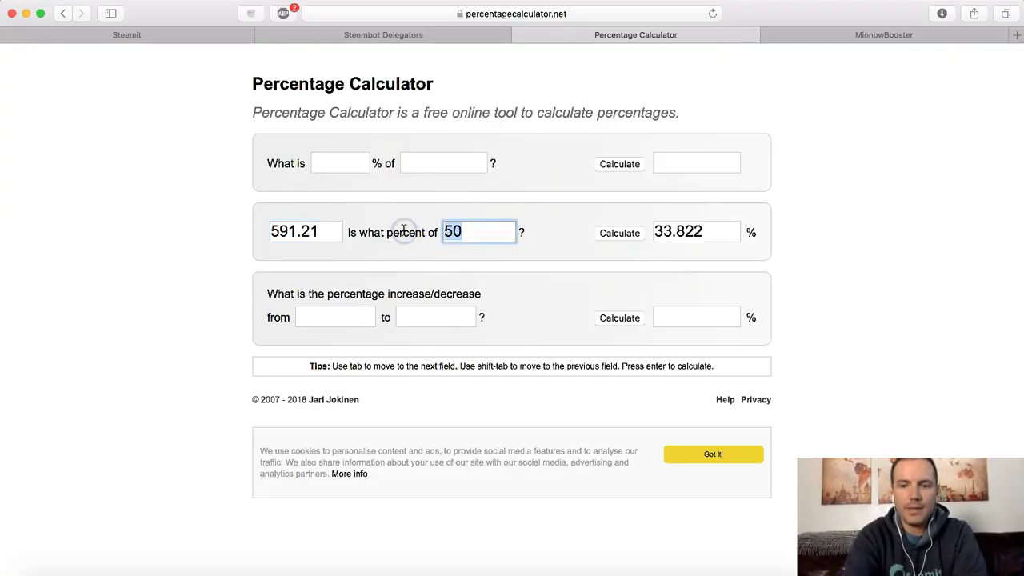
key("BackSpace")
left_click(476, 223)
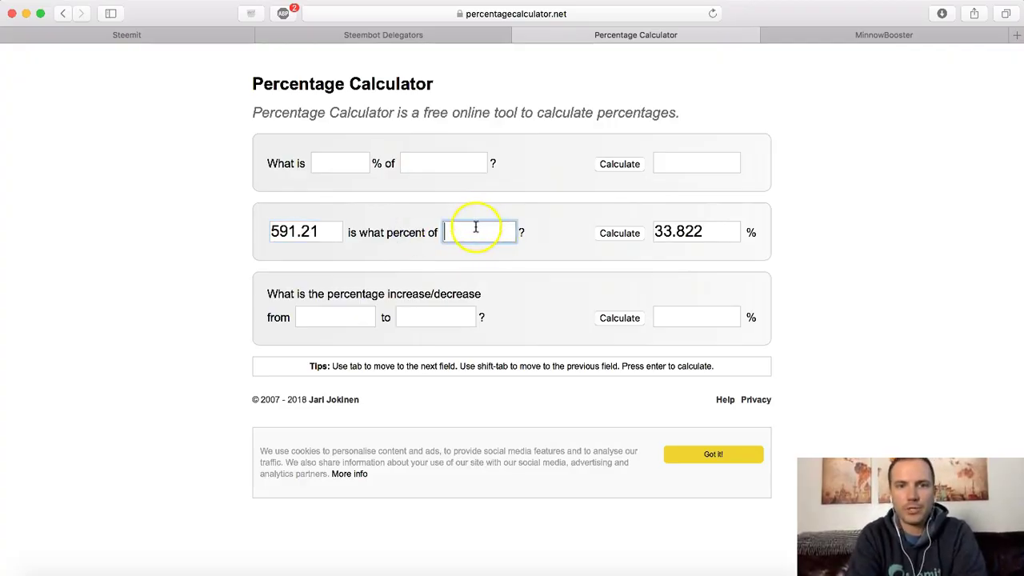
type("1750")
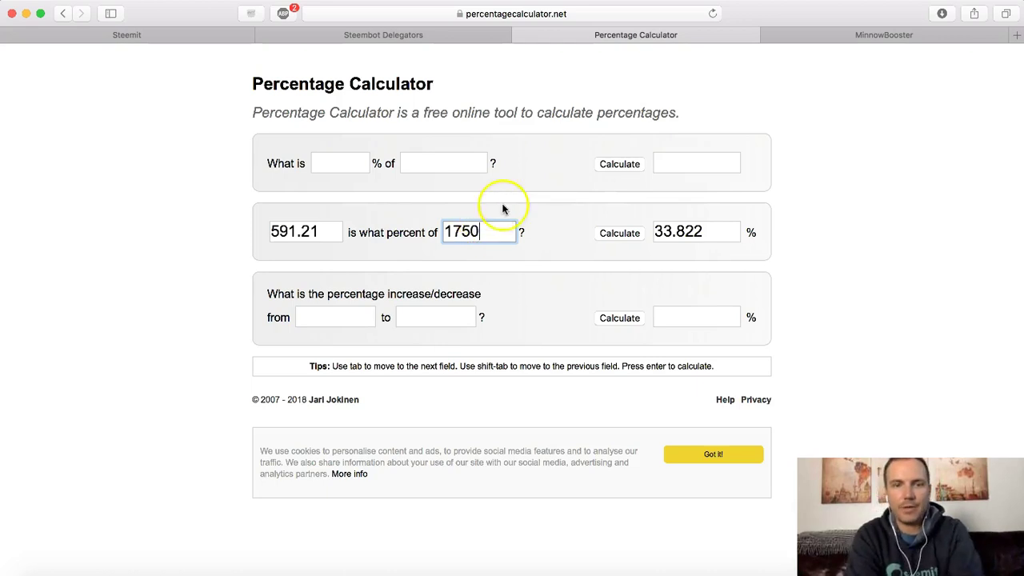
left_click(503, 206)
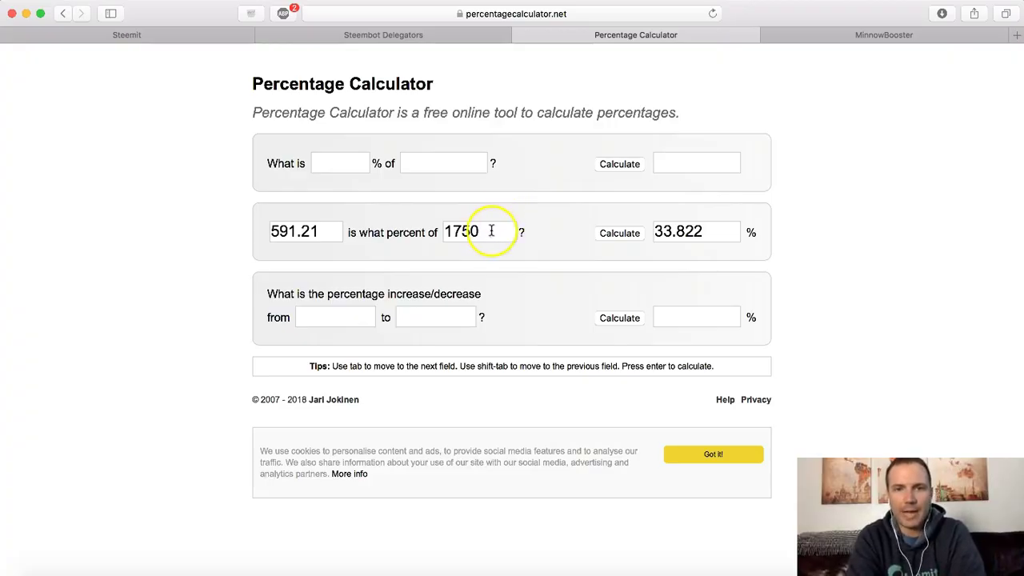
left_click(614, 236)
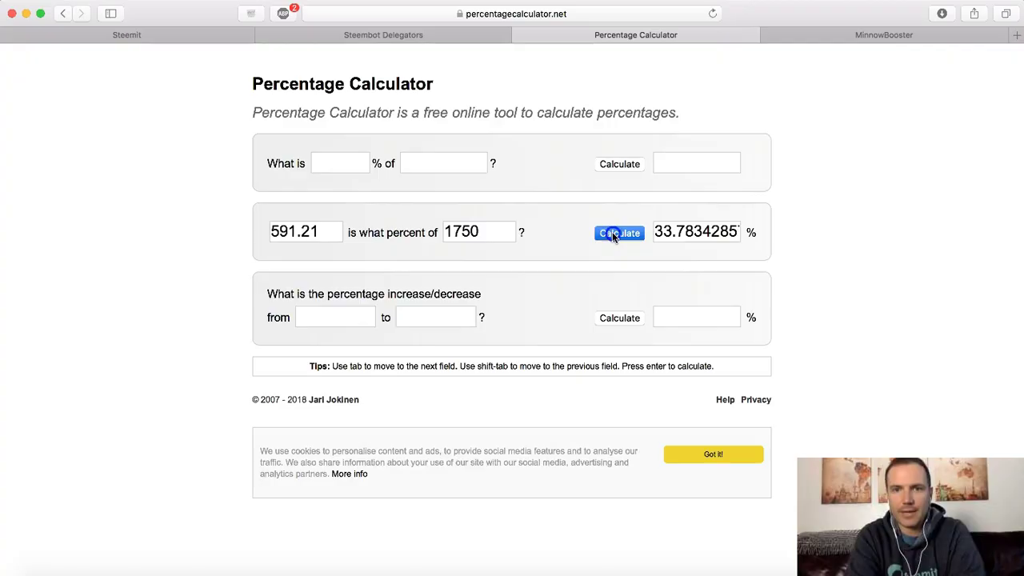
Step: Complete cell E10 of the Steembot Delegators sheet so it reads APR = 33.78
double_click(670, 231)
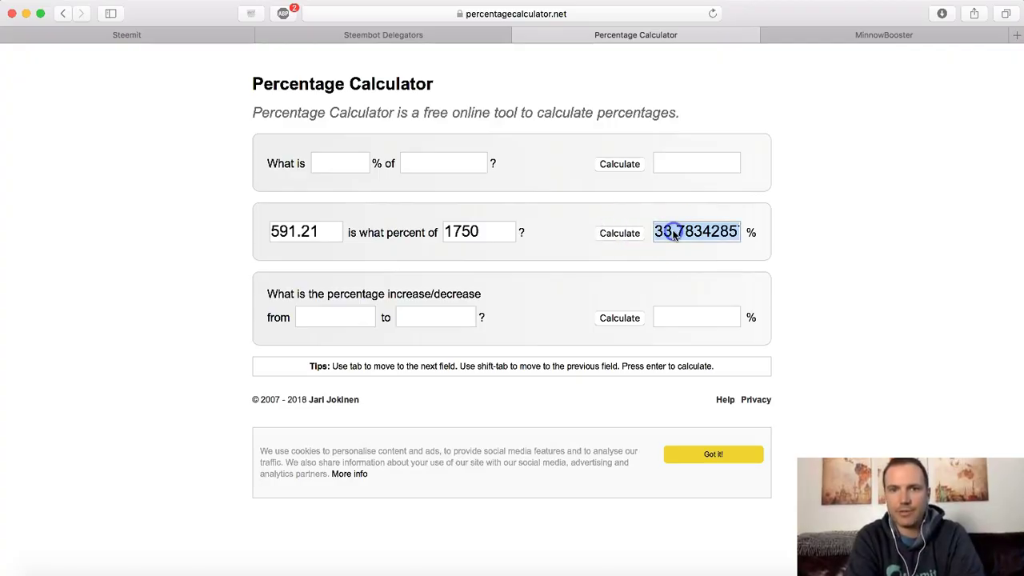
left_click_drag(681, 232, 634, 232)
left_click(473, 32)
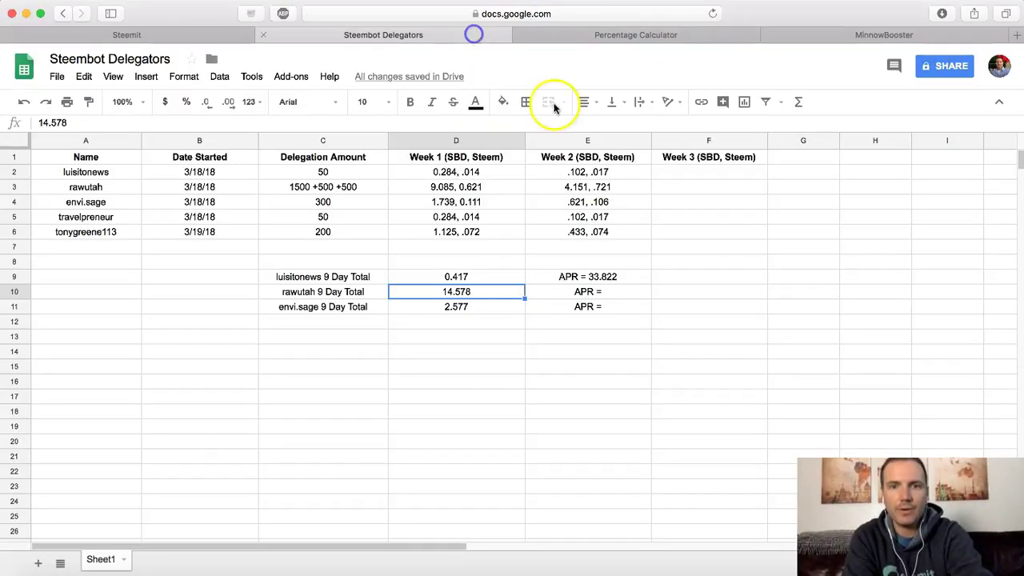
double_click(620, 291)
type("33.78")
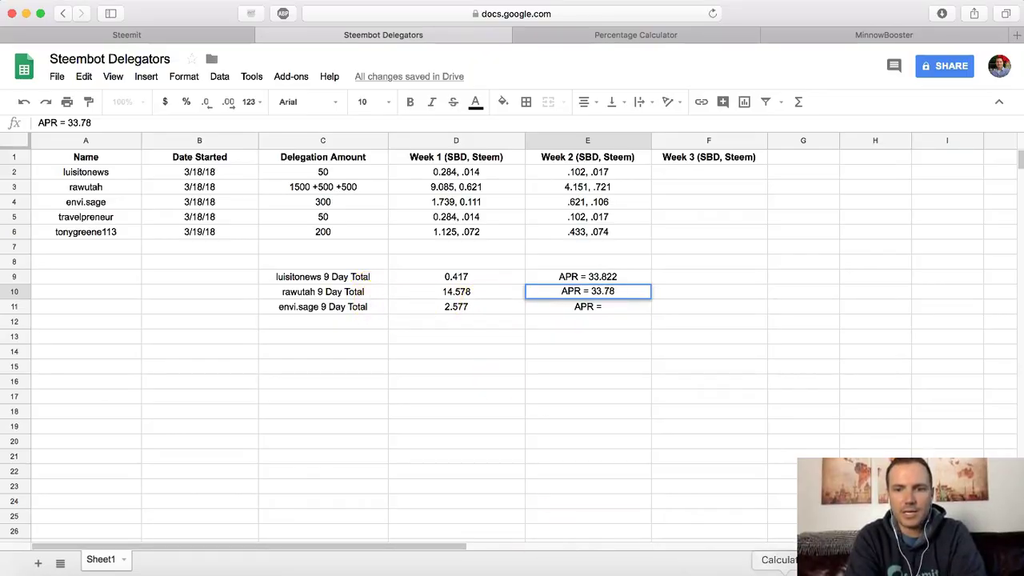
Step: Clear the Calculator app and divide the third 9 day total, 2.577, by 9
left_click(788, 570)
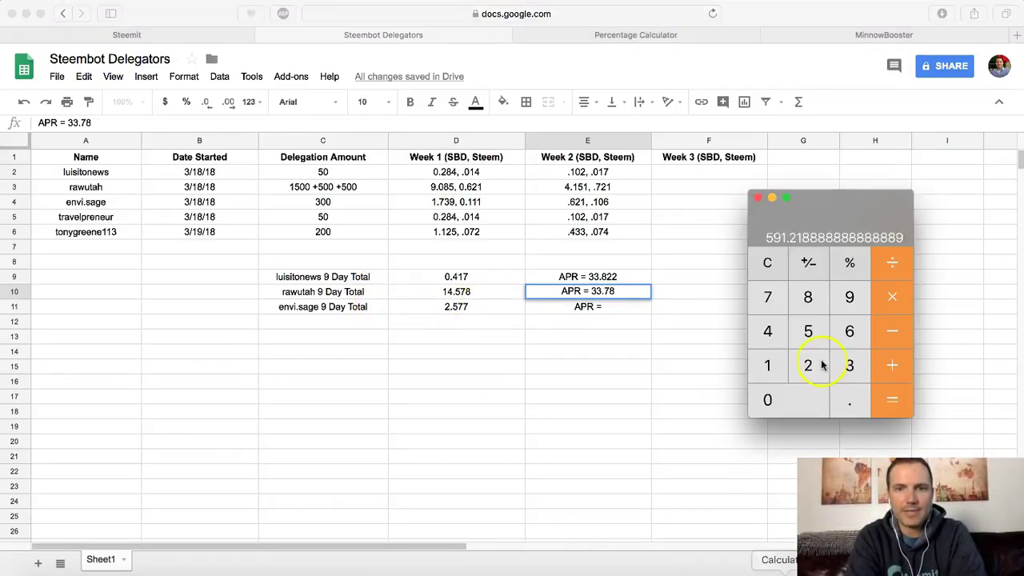
left_click(765, 264)
left_click(806, 379)
left_click(835, 400)
left_click(806, 328)
left_click(775, 297)
left_click(774, 298)
left_click(882, 263)
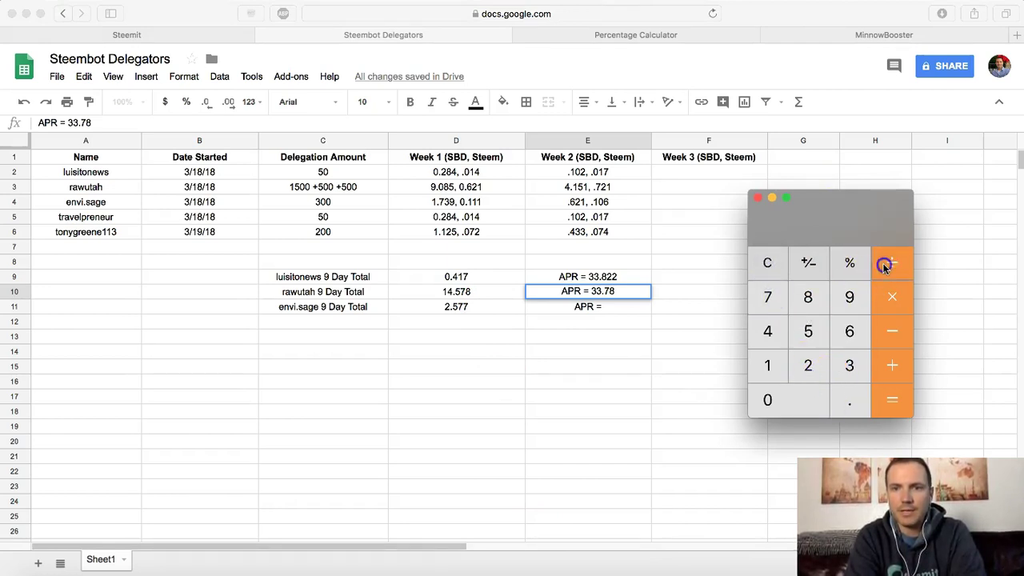
left_click(850, 297)
left_click(888, 408)
Step: Multiply the daily average of the third 9 day total by 365 to annualize it
left_click(893, 300)
left_click(849, 365)
left_click(848, 340)
left_click(804, 336)
left_click(878, 396)
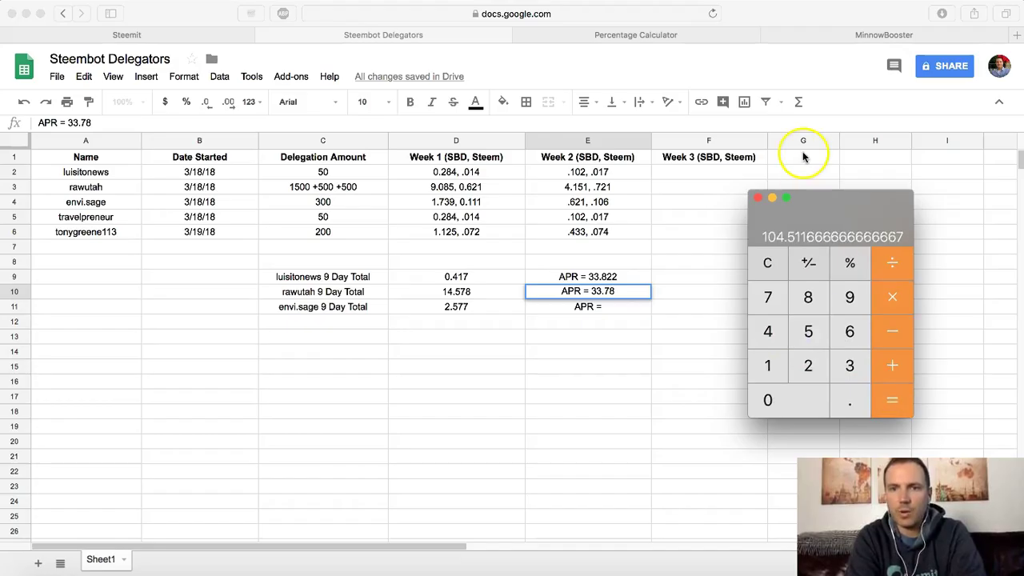
Step: On the Percentage Calculator page, calculate what percent 104.511 is of 300 and copy the result
left_click(595, 32)
left_click(340, 228)
left_click_drag(340, 228, 251, 233)
type("104.511")
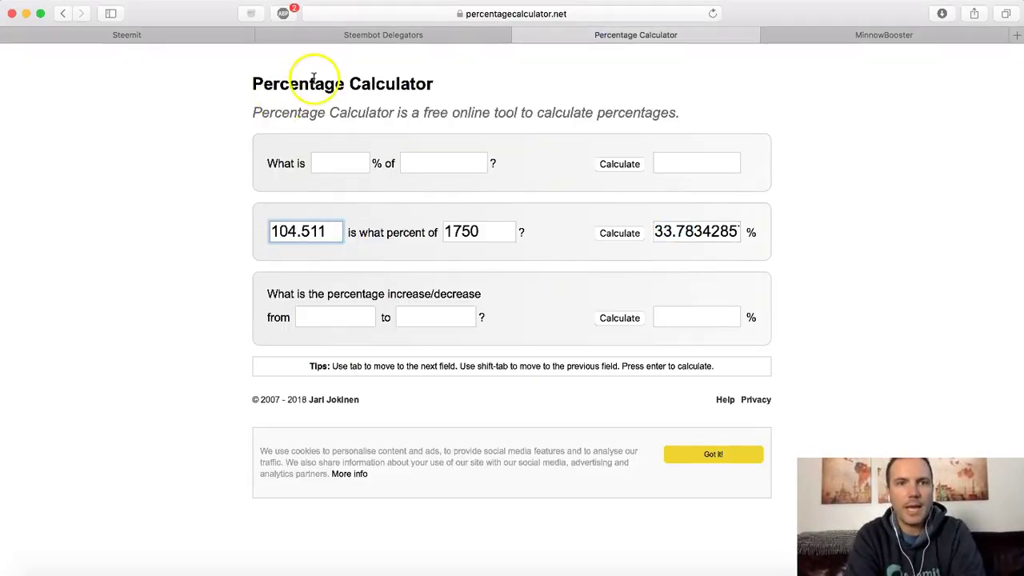
left_click(345, 34)
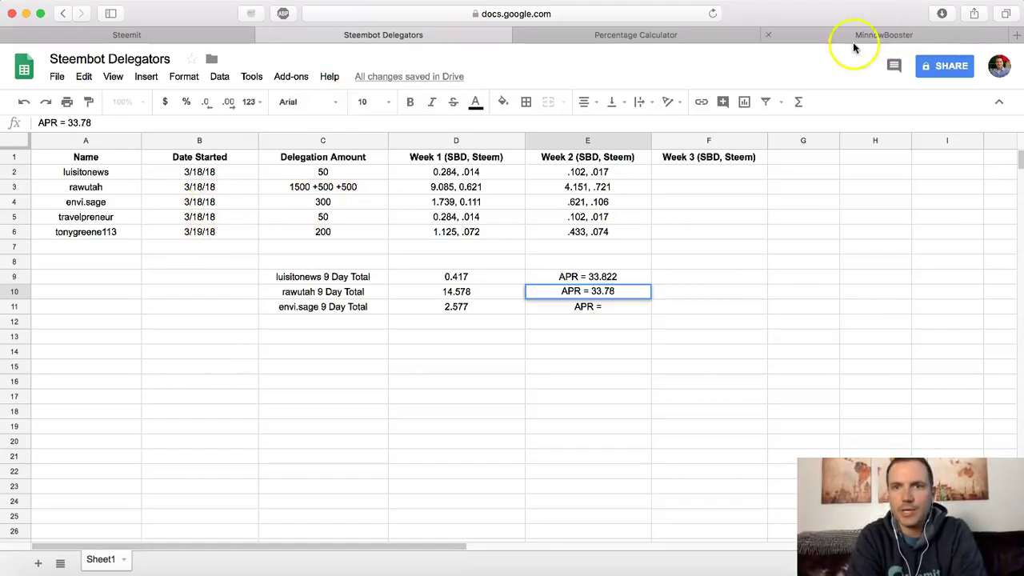
left_click(701, 37)
key("Tab")
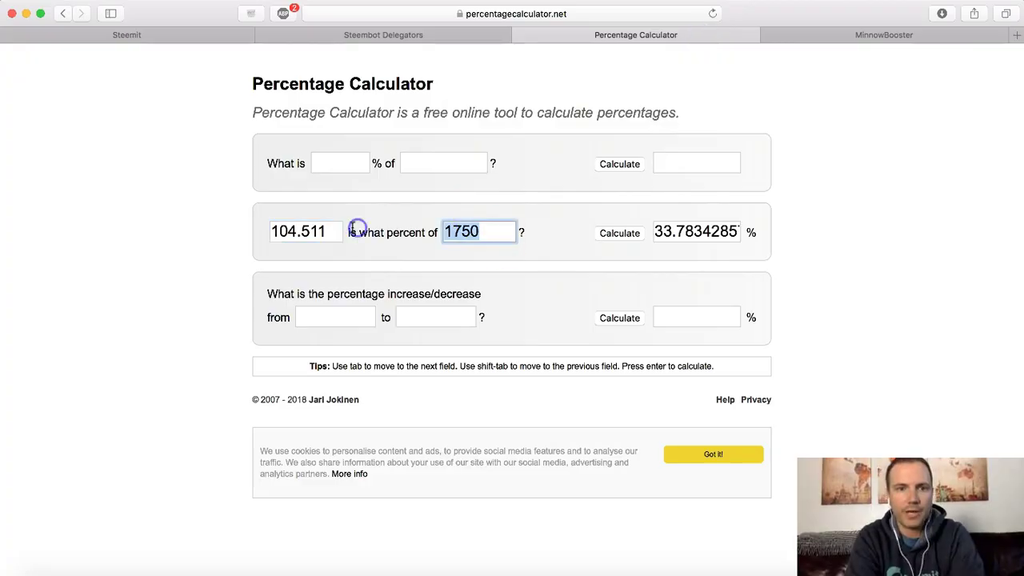
type("300")
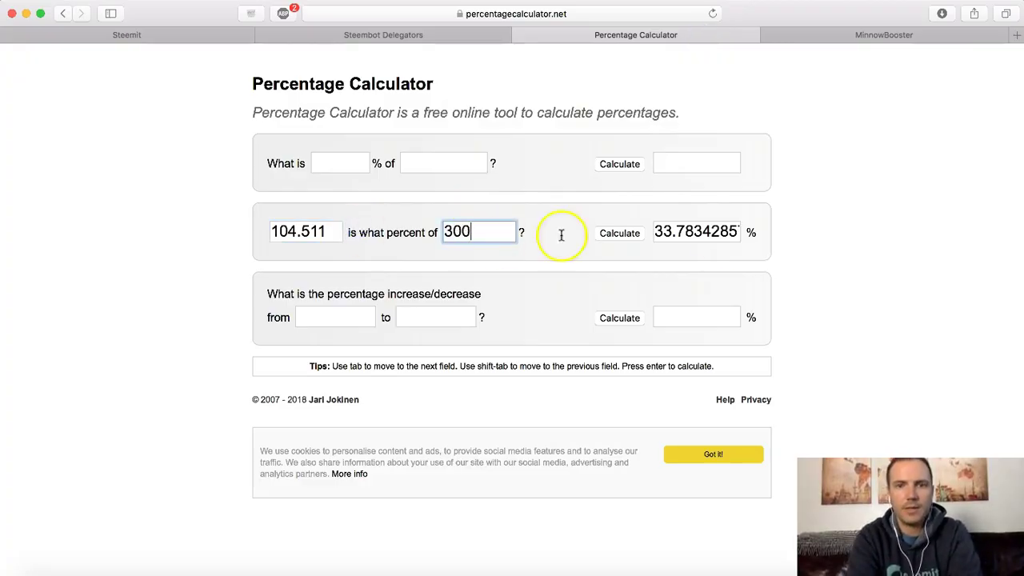
left_click(621, 232)
left_click_drag(711, 231, 637, 226)
key("super+c")
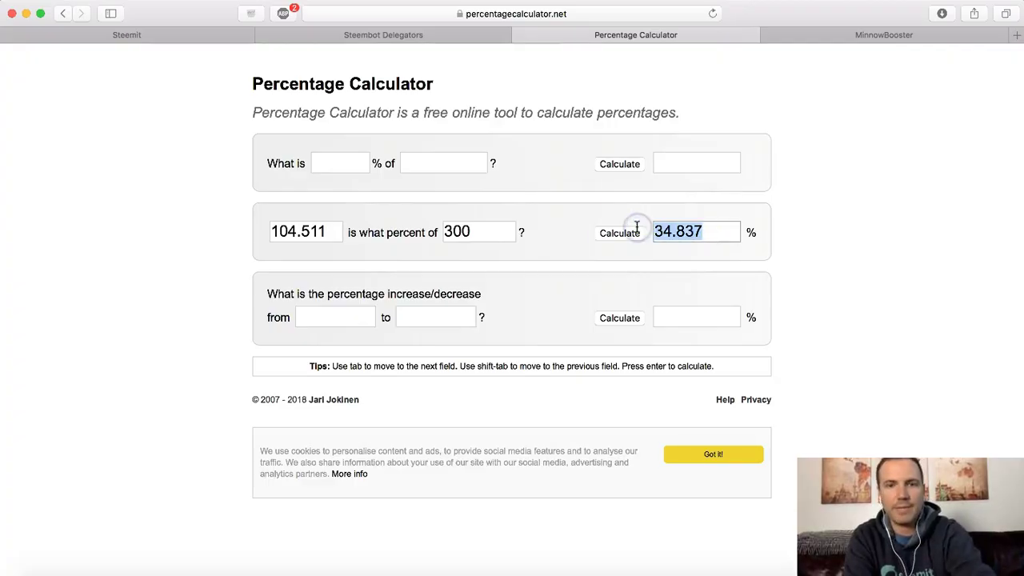
Step: In the Steembot Delegators sheet, complete cell E11 with the copied percentage so it reads APR = 34.837
left_click(487, 36)
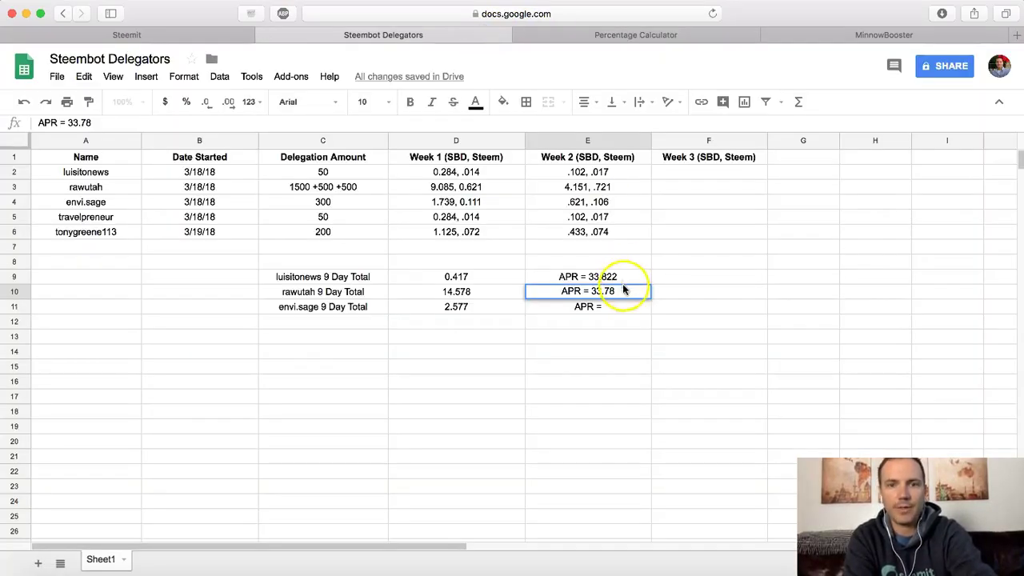
left_click(617, 308)
type("APR =")
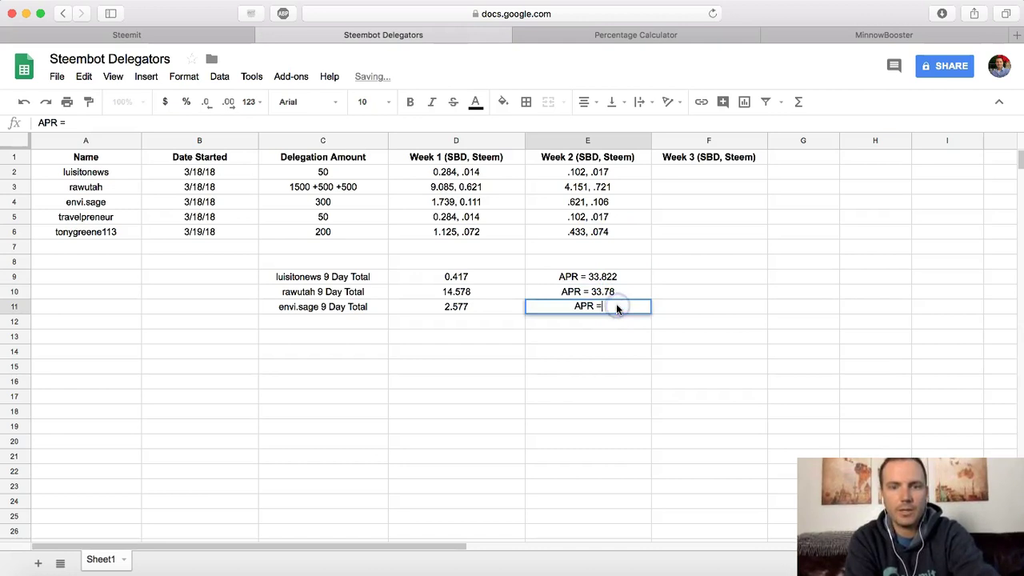
key("super+v")
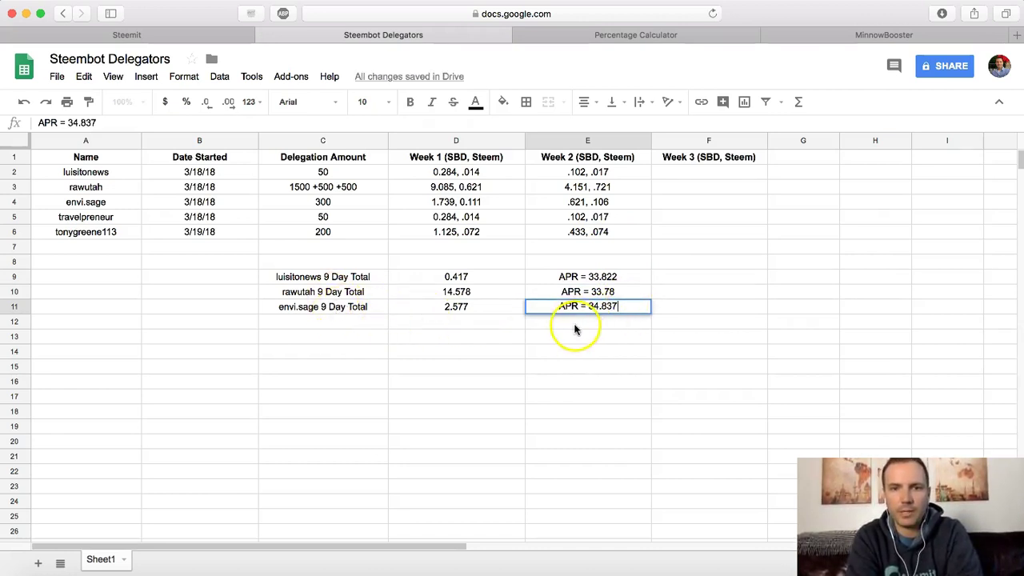
Step: Append a percent sign to the APR values in cells E11, E10 and E9
type("%")
left_click(622, 293)
type("%")
double_click(635, 277)
type("%")
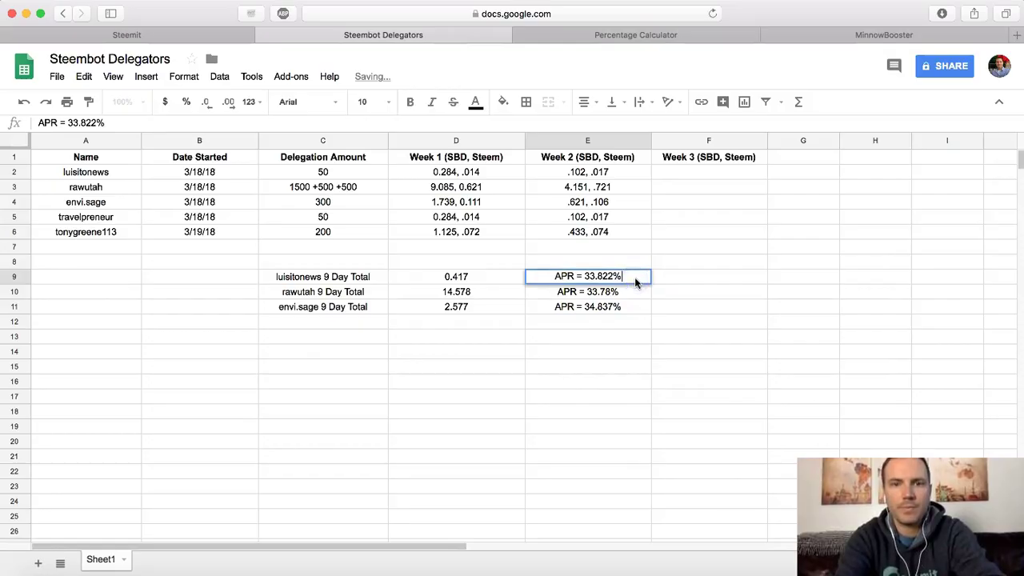
left_click(580, 366)
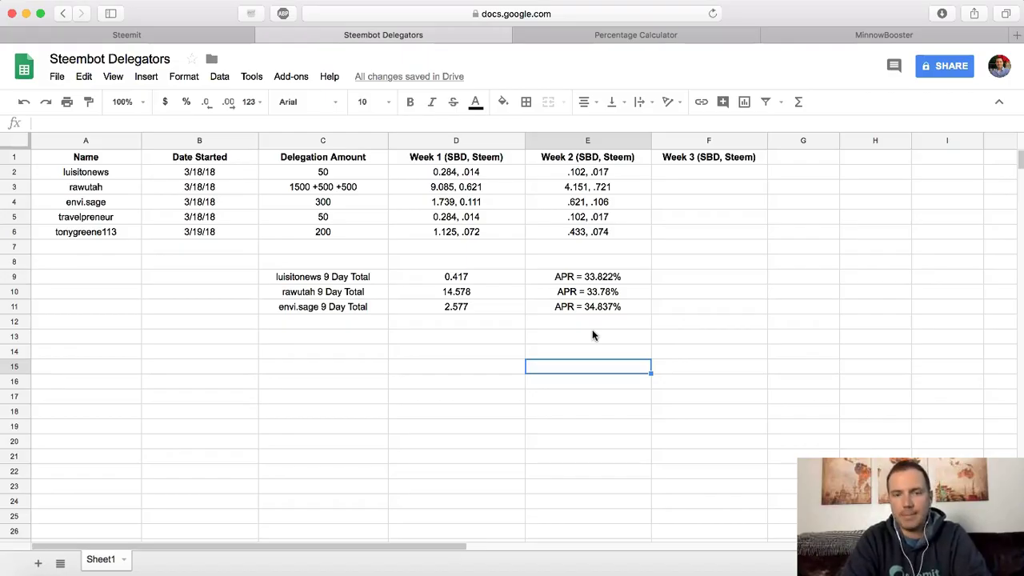
Step: Switch to the MinnowBooster site and open its New Lease Requests page
left_click(827, 34)
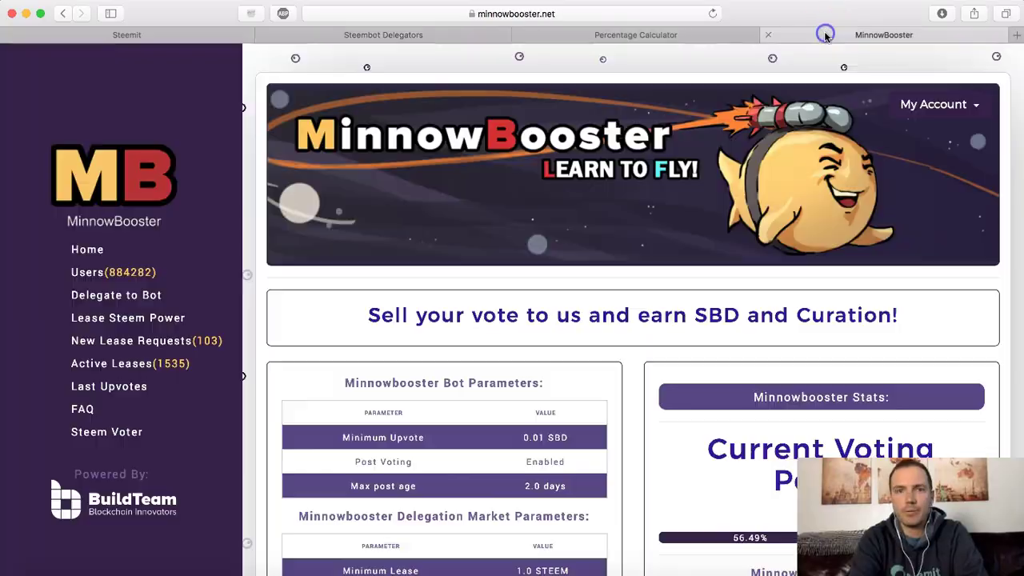
left_click(118, 340)
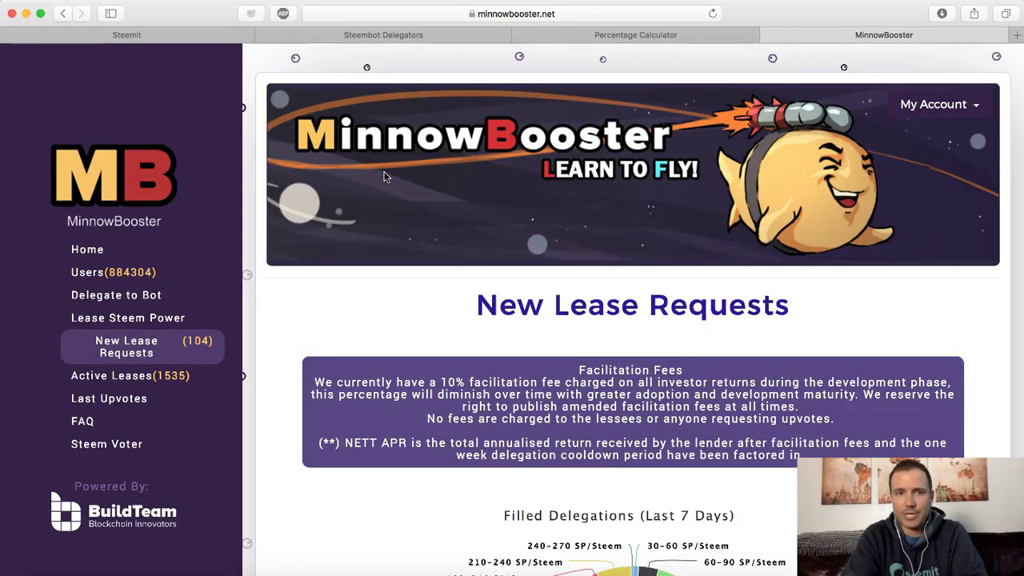
left_click(432, 186)
Step: Sort the lease requests table by Nett APR with the highest rates first
scroll(432, 186, "down", 3)
scroll(432, 186, "down", 5)
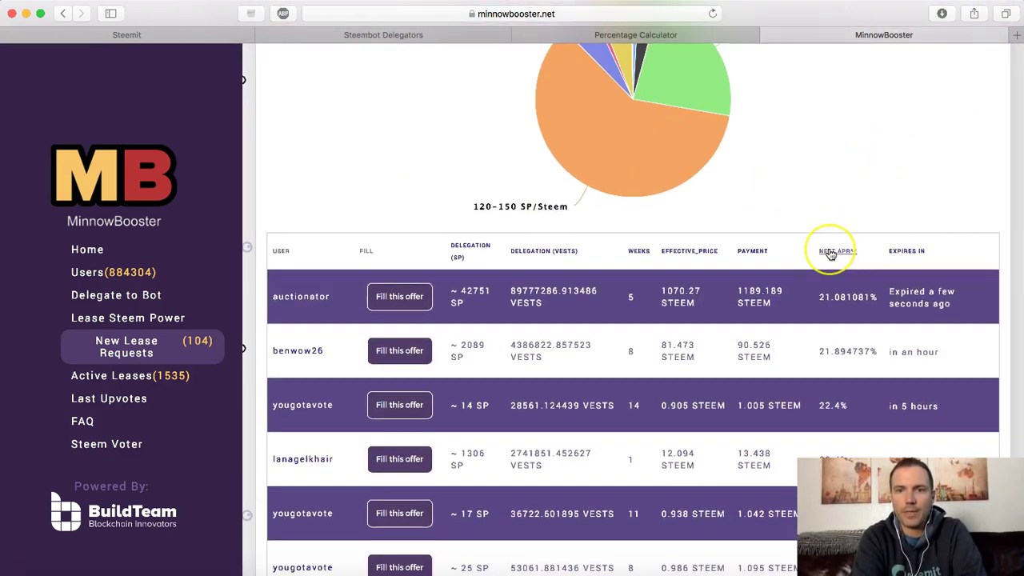
left_click(834, 253)
scroll(832, 244, "down", 5)
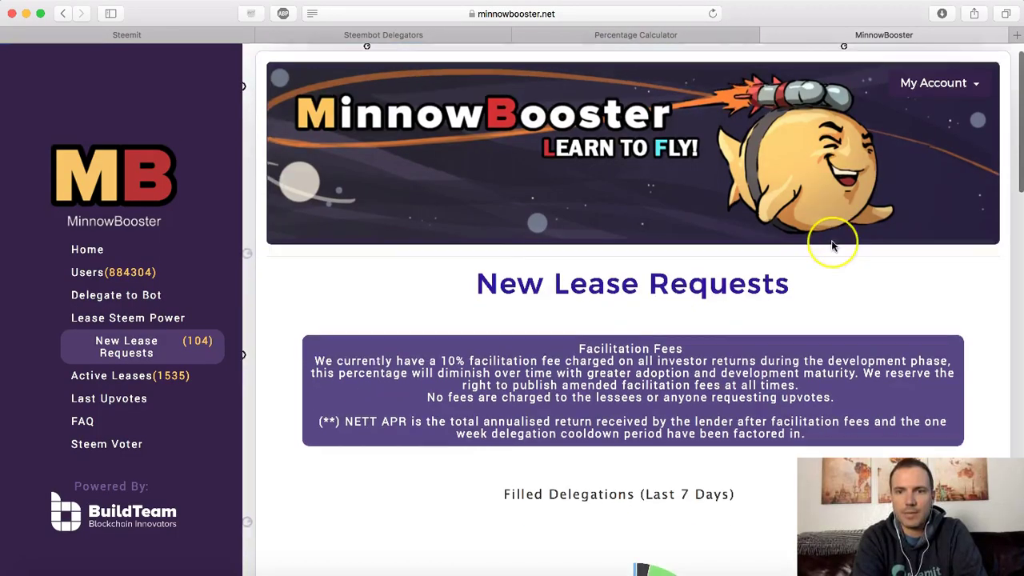
scroll(831, 245, "down", 5)
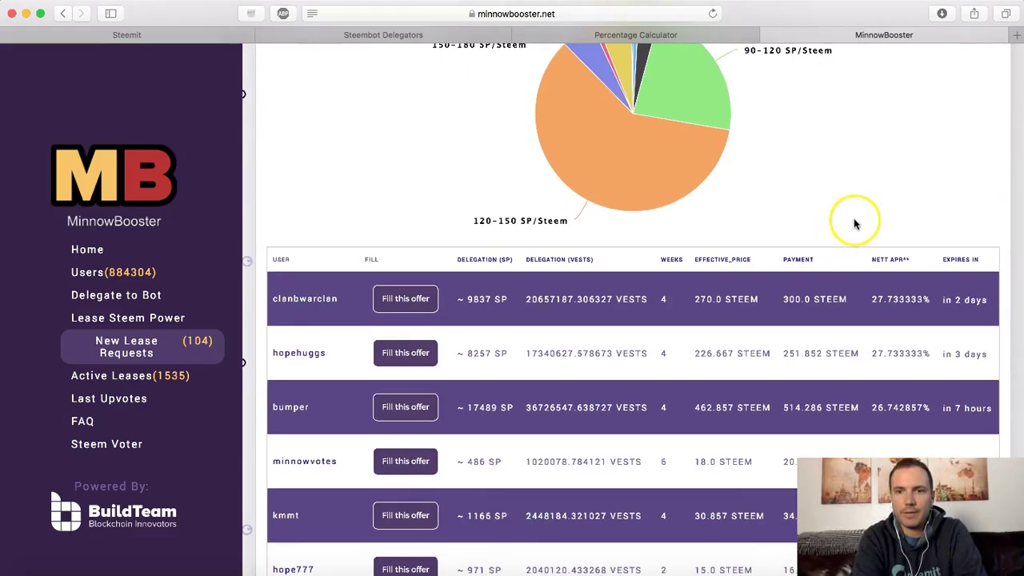
scroll(854, 224, "down", 1)
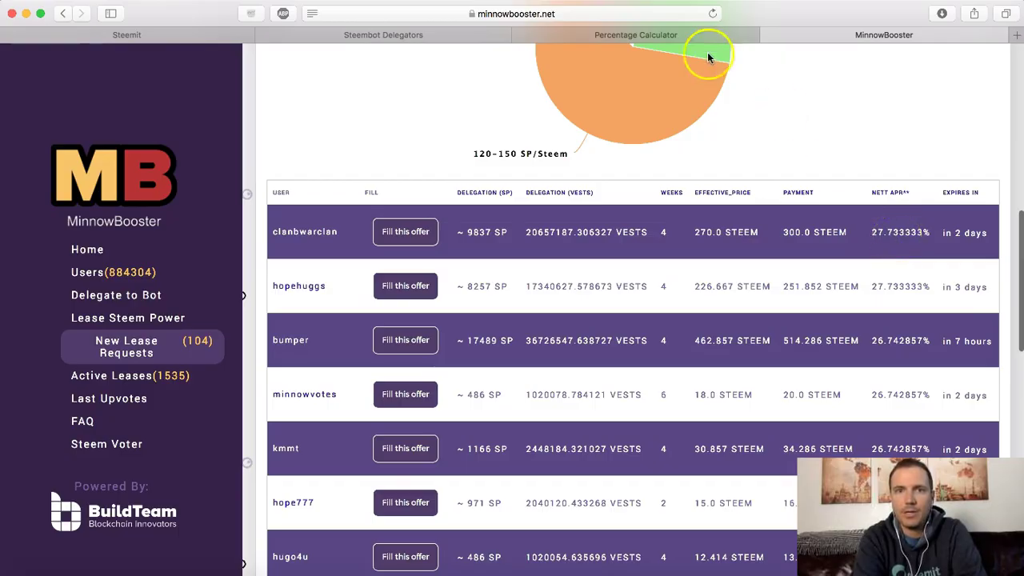
Step: Compare the APRs in the Steembot Delegators sheet with the Nett APRs and lease lengths of the MinnowBooster requests
left_click(676, 35)
left_click(454, 34)
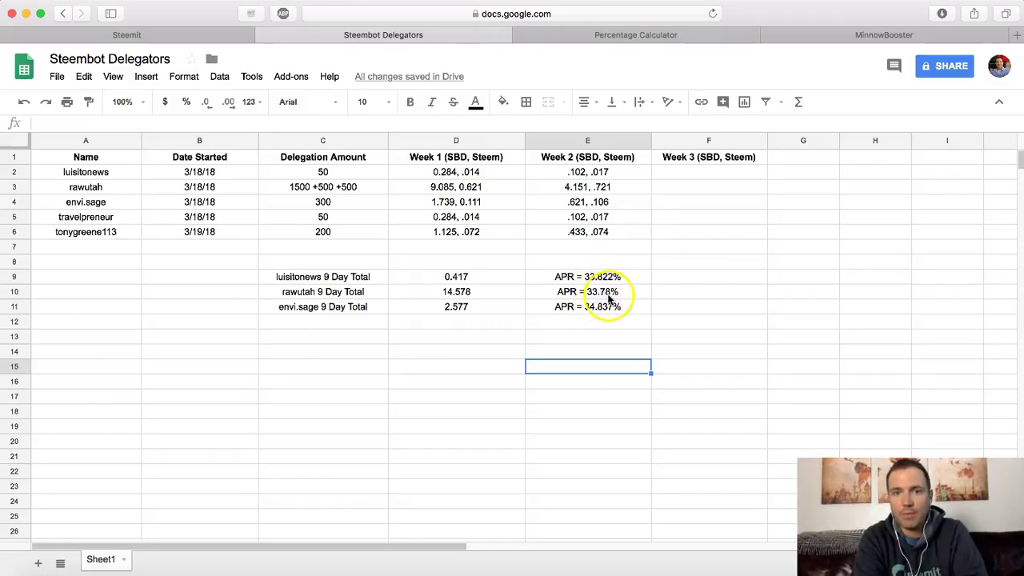
left_click(795, 37)
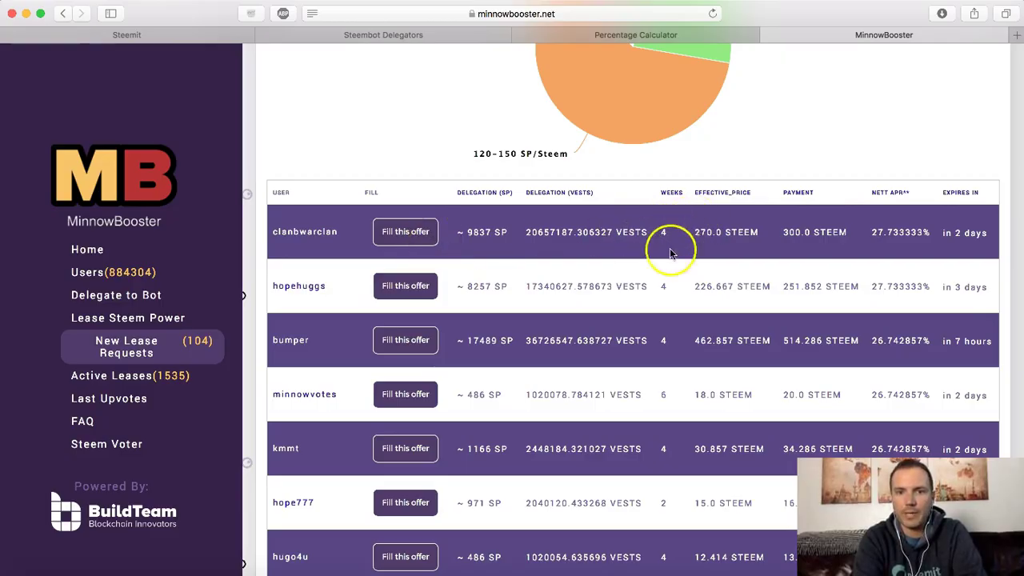
scroll(667, 277, "down", 4)
scroll(667, 278, "down", 2)
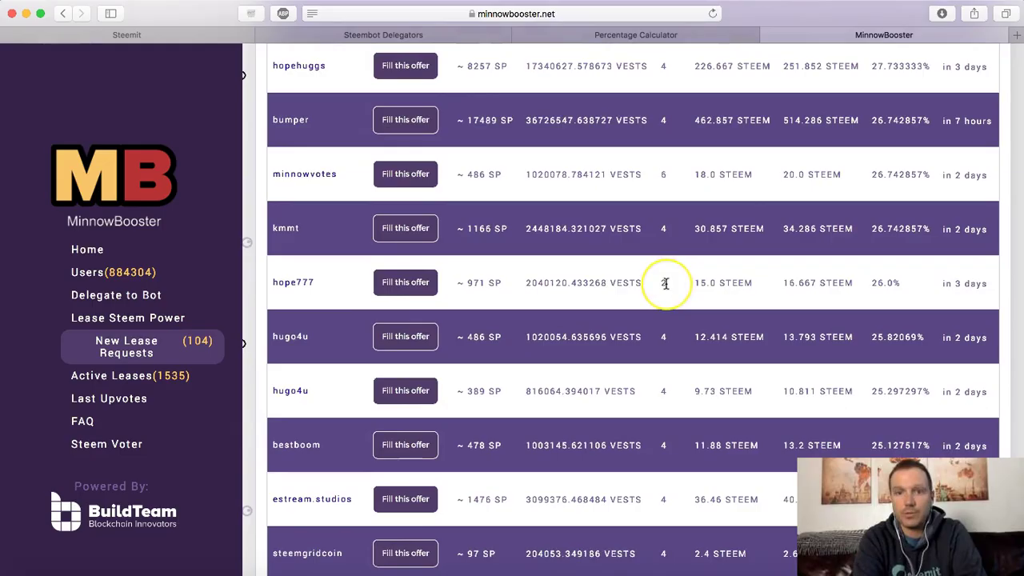
scroll(667, 280, "down", 8)
scroll(665, 284, "up", 15)
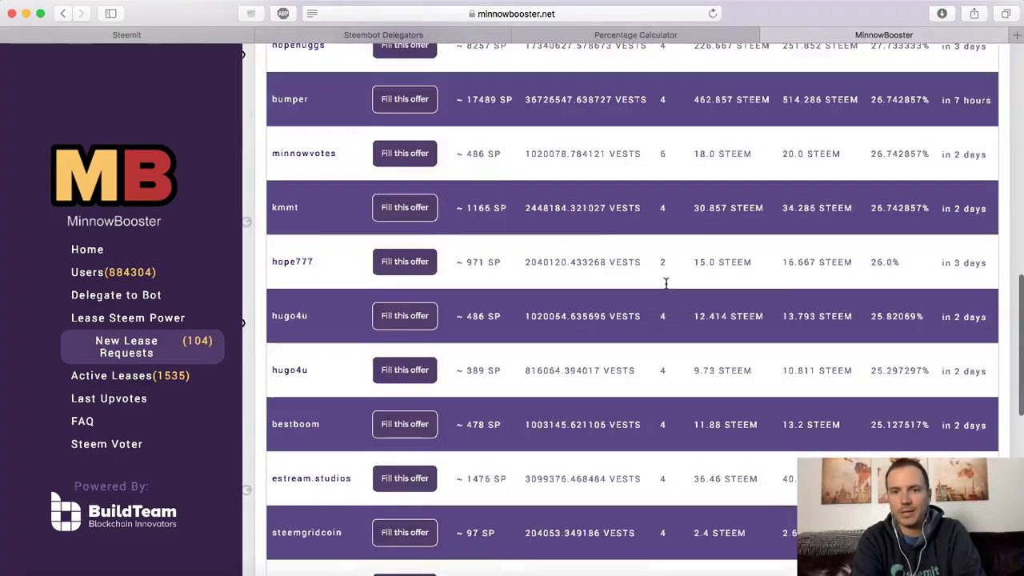